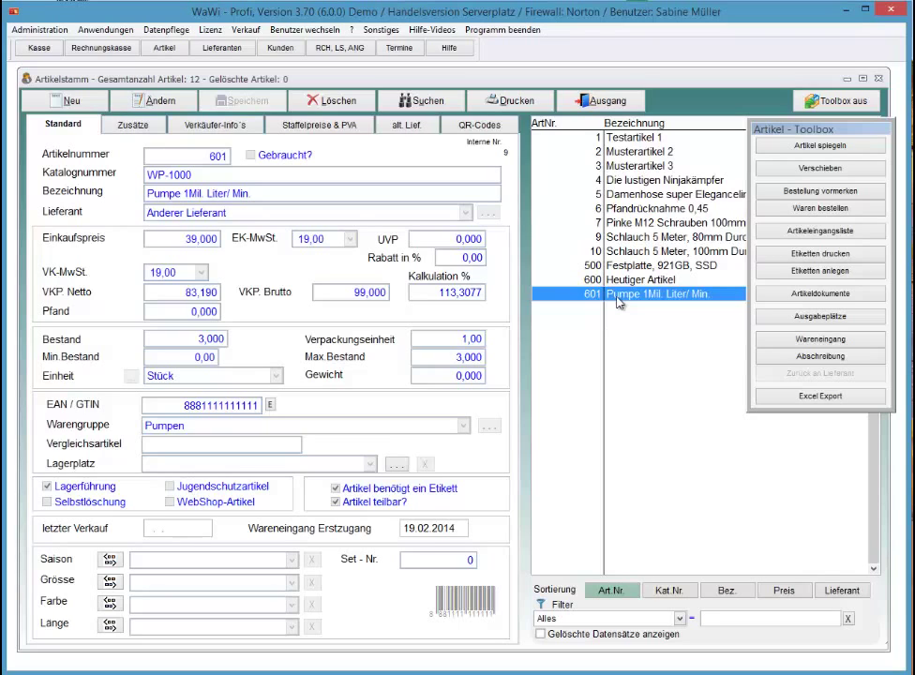
- Attach the PDF Struktur_Artikeldatei from the WAWI_PROFI folder as a data sheet to the article Pumpe 1Mil. Liter/ Min
{"action": "key", "text": "ctrl+Tab"}
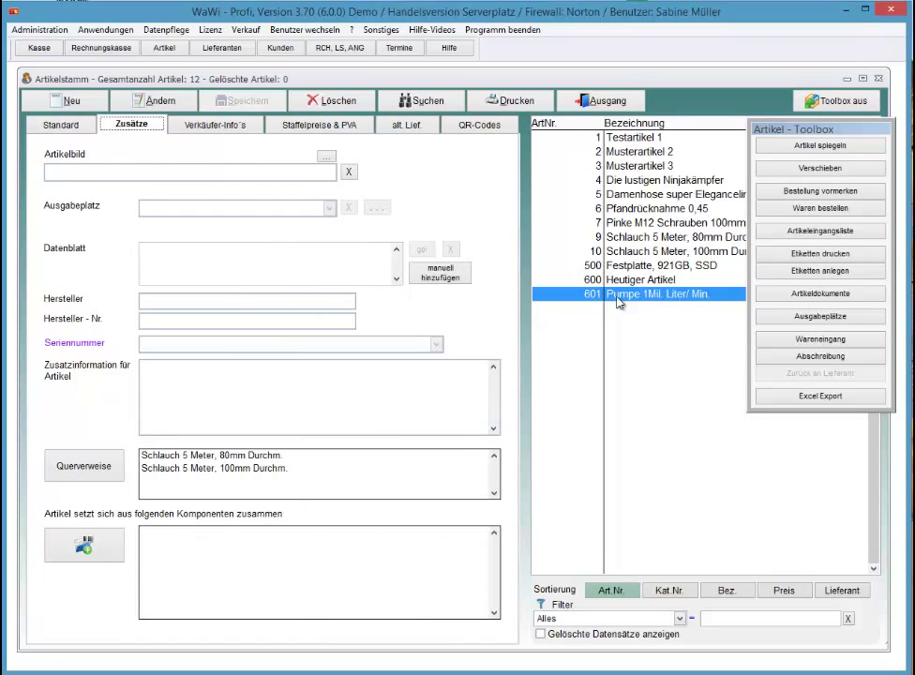
{"action": "left_click", "coordinate": [441, 274]}
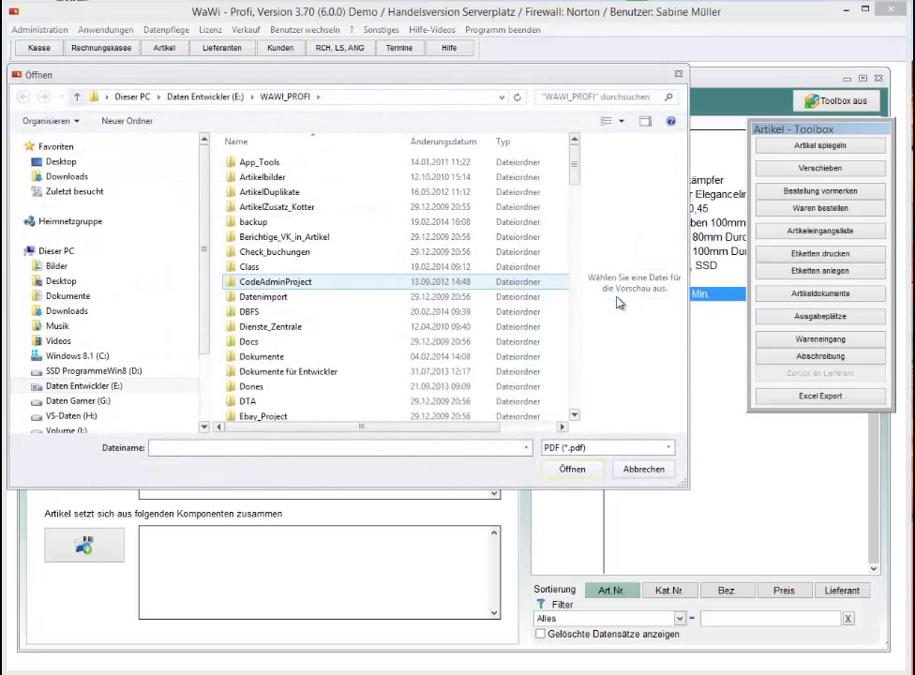
{"action": "scroll", "coordinate": [618, 301], "scroll_direction": "down", "scroll_amount": 12}
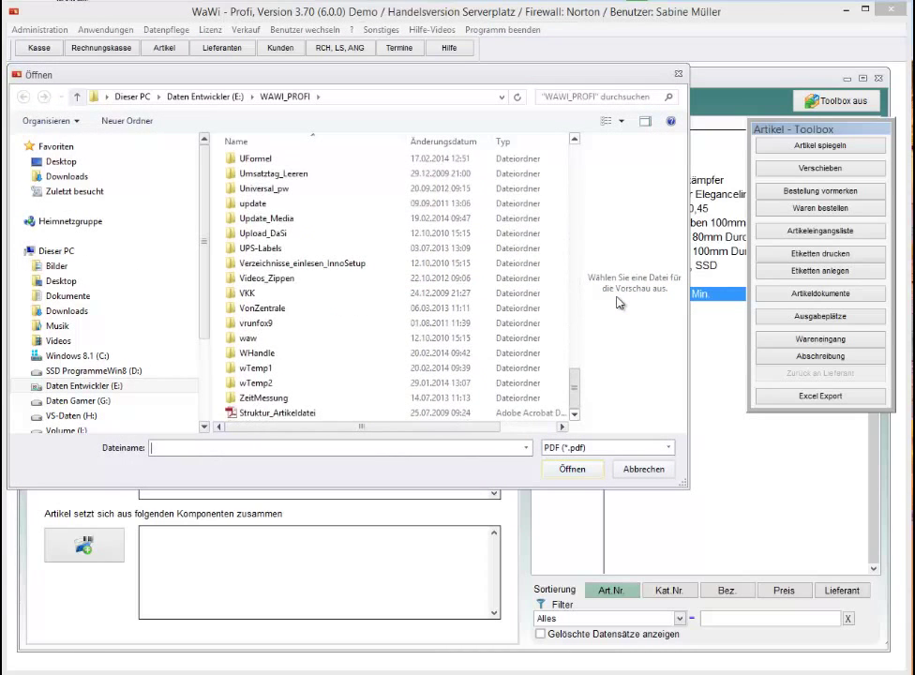
{"action": "left_click", "coordinate": [277, 413]}
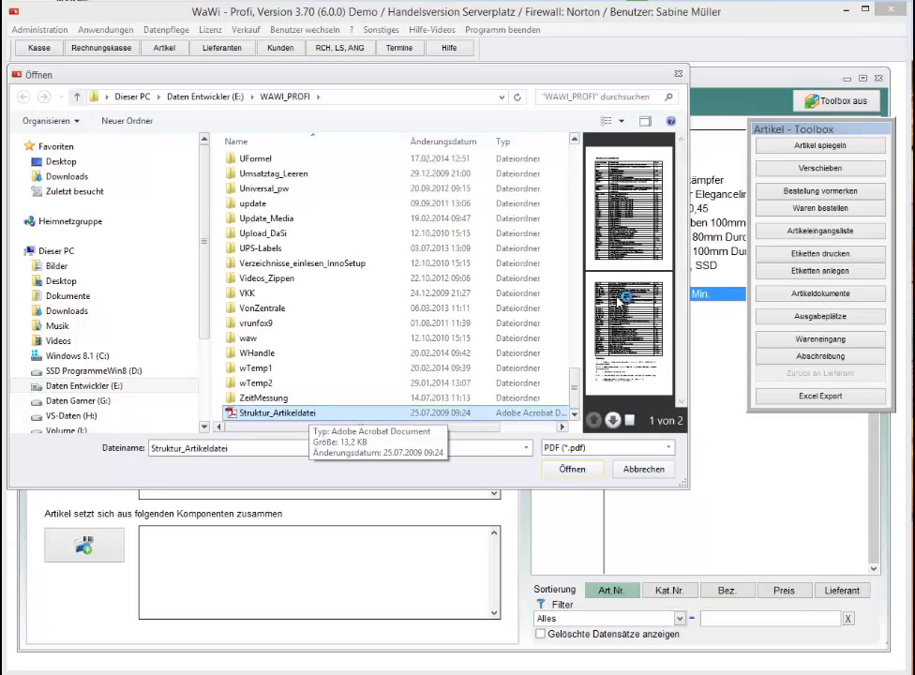
{"action": "key", "text": "Return"}
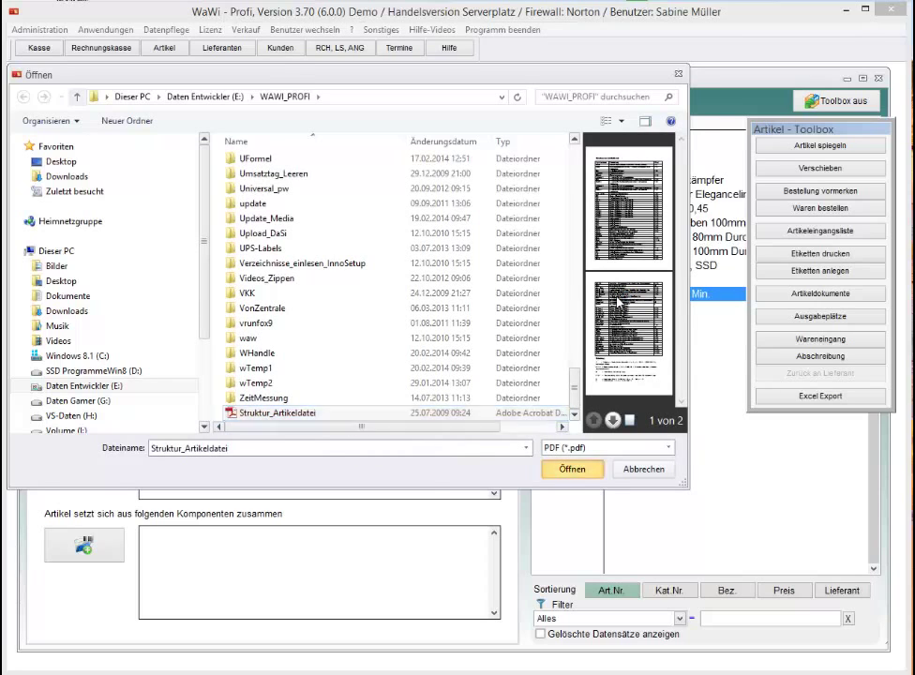
{"action": "key", "text": "Return"}
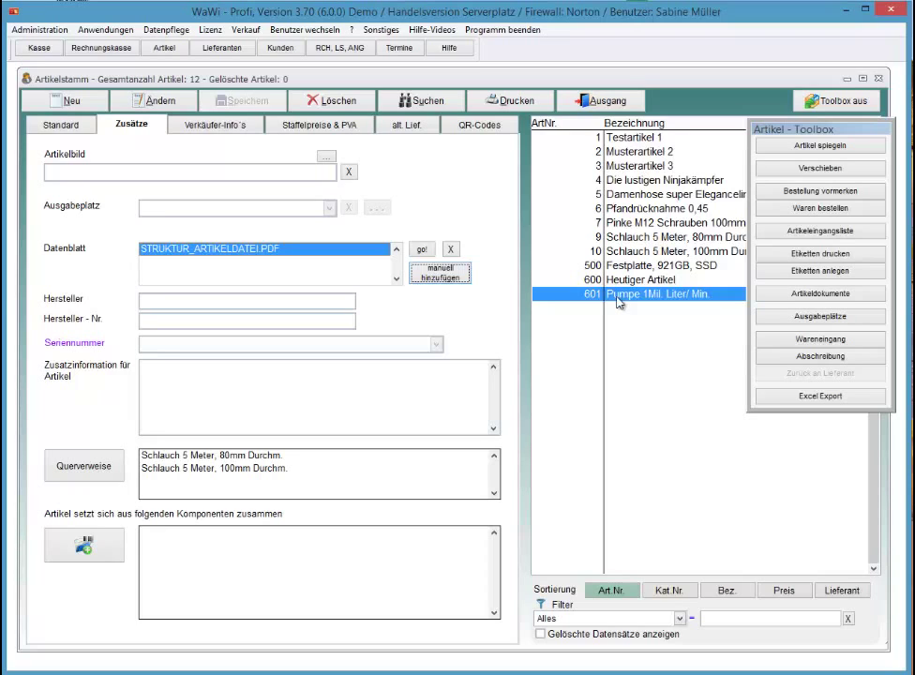
- Reselect the Pumpe 1Mil. Liter/ Min. article, view its attached data sheet and close the PDF
{"action": "left_click", "coordinate": [617, 298]}
{"action": "key", "text": "Up"}
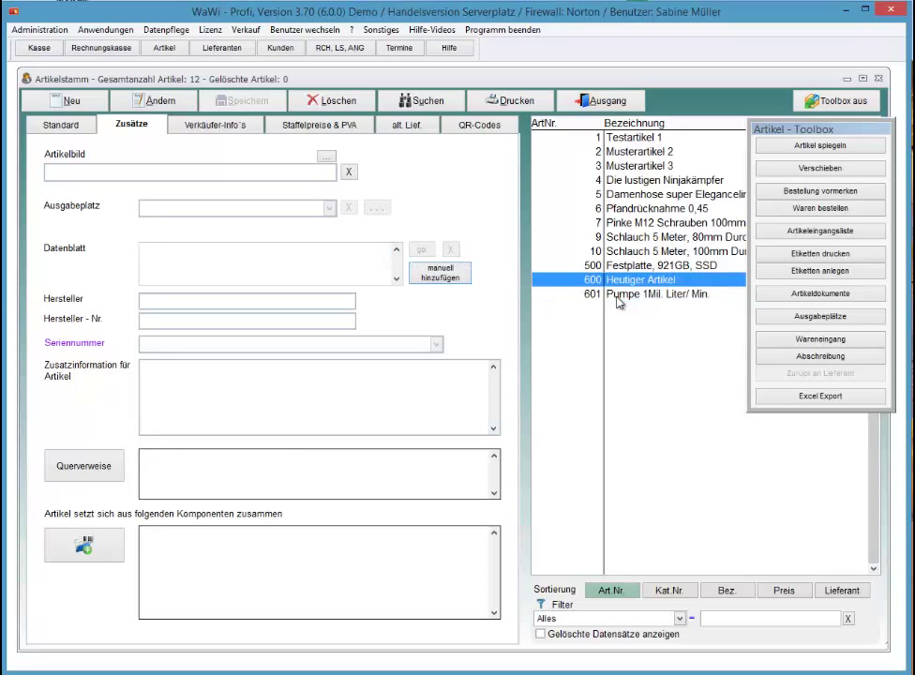
{"action": "key", "text": "Down"}
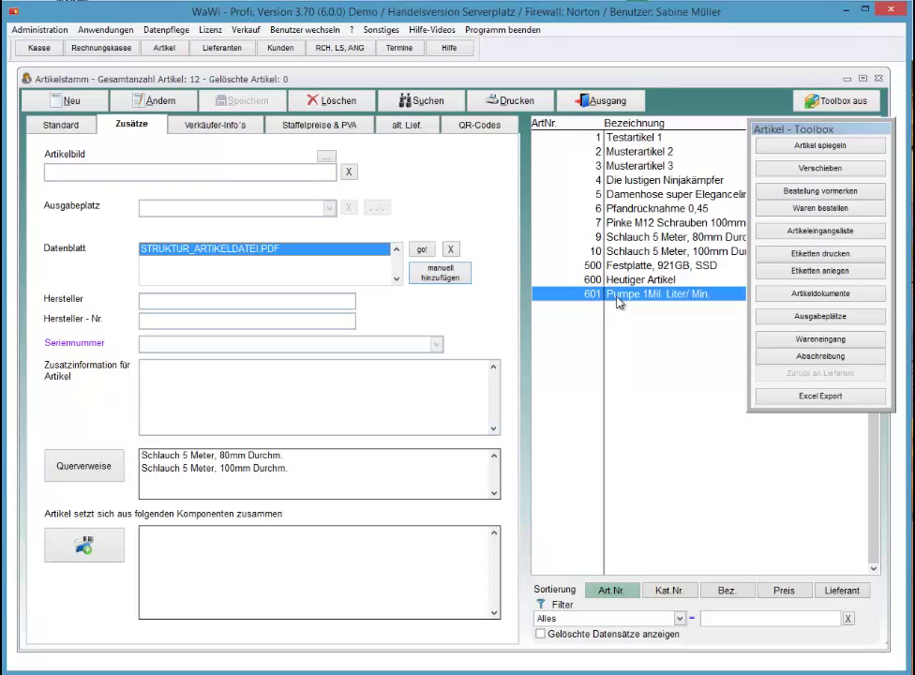
{"action": "left_click", "coordinate": [422, 249]}
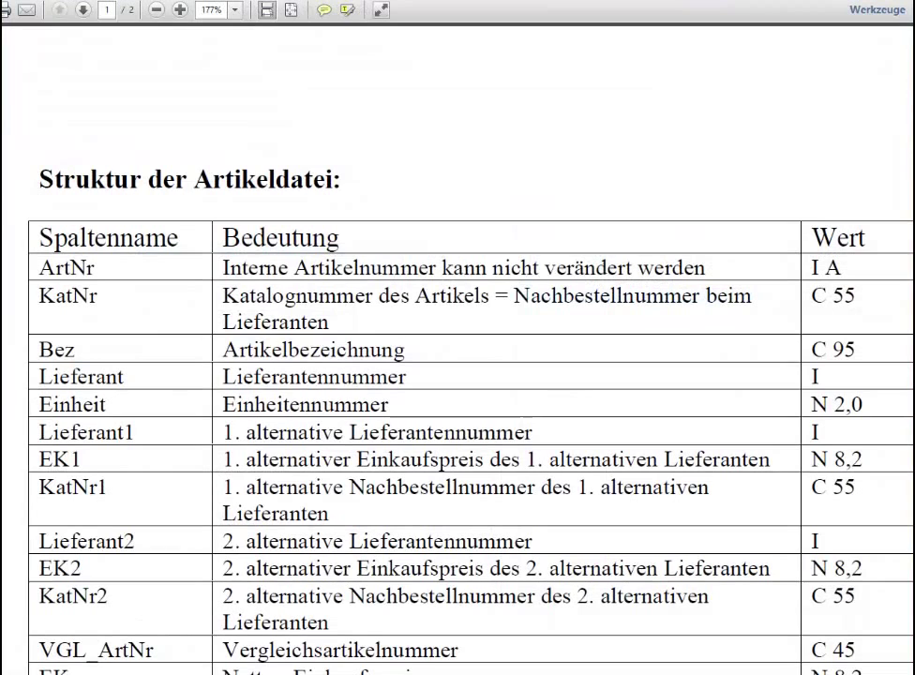
{"action": "key", "text": "alt+F4"}
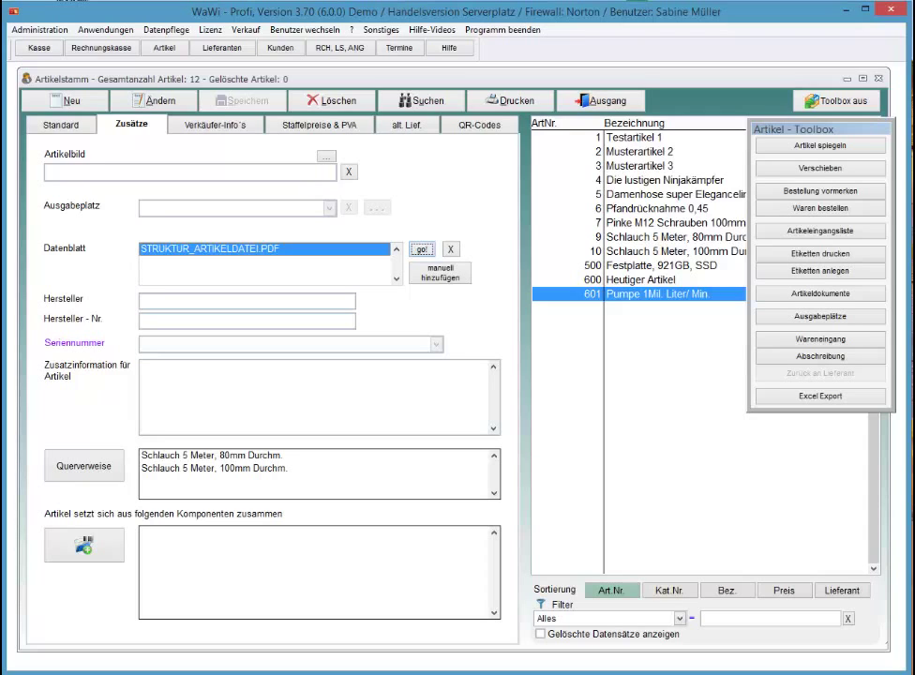
- Delete the STRUKTUR_ARTIKELDATEI.PDF data sheet from the article and confirm the removal
{"action": "left_click", "coordinate": [451, 250]}
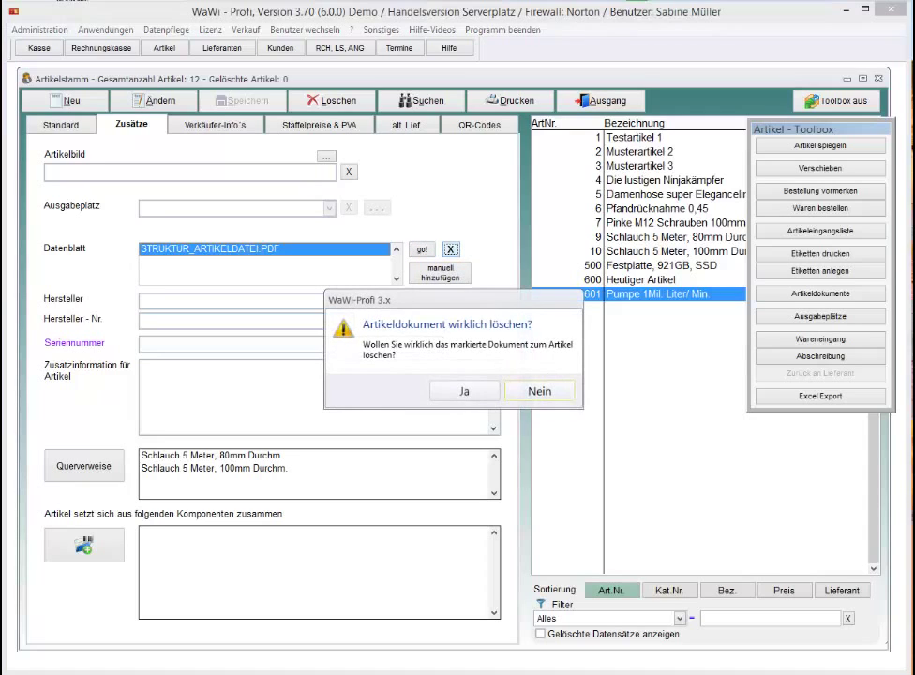
{"action": "left_click", "coordinate": [466, 389]}
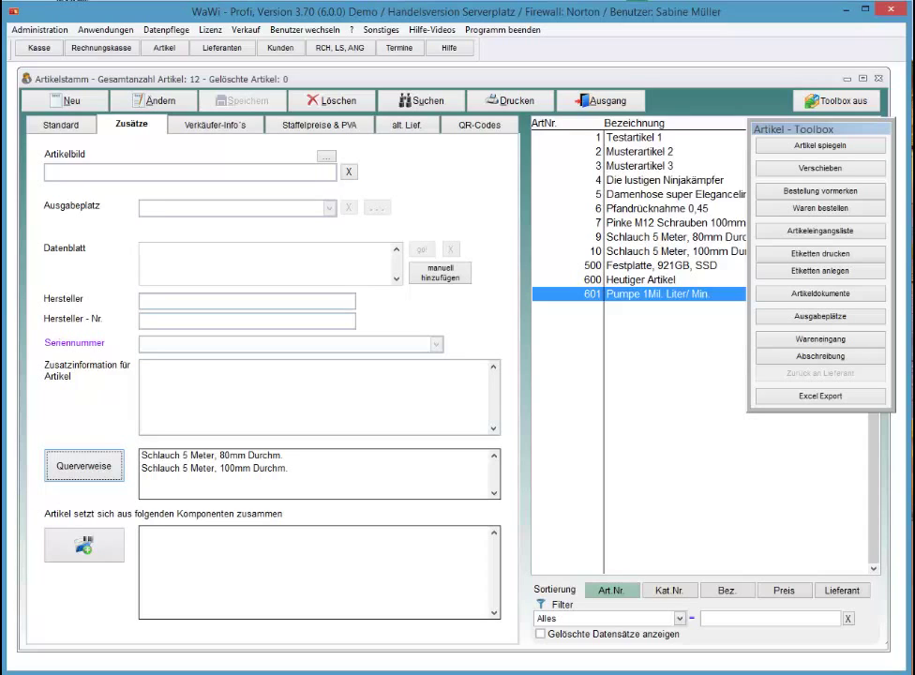
- Scan a document into the pump's article documents with the file name Test1234, using the WIA-HP Officejet Pro 8600, and leave the scan dialog
{"action": "left_click", "coordinate": [820, 293]}
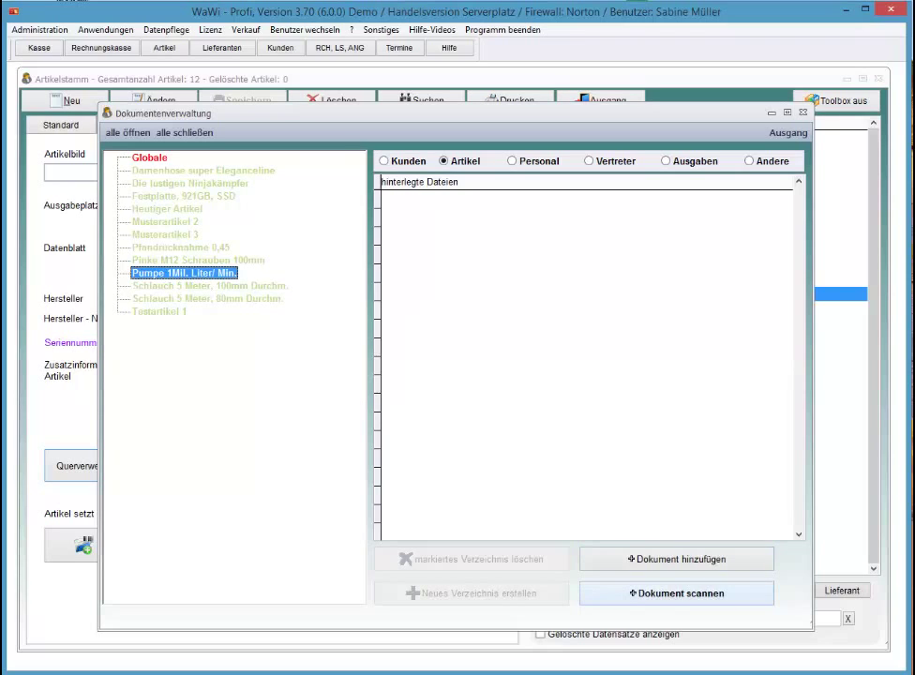
{"action": "left_click", "coordinate": [677, 593]}
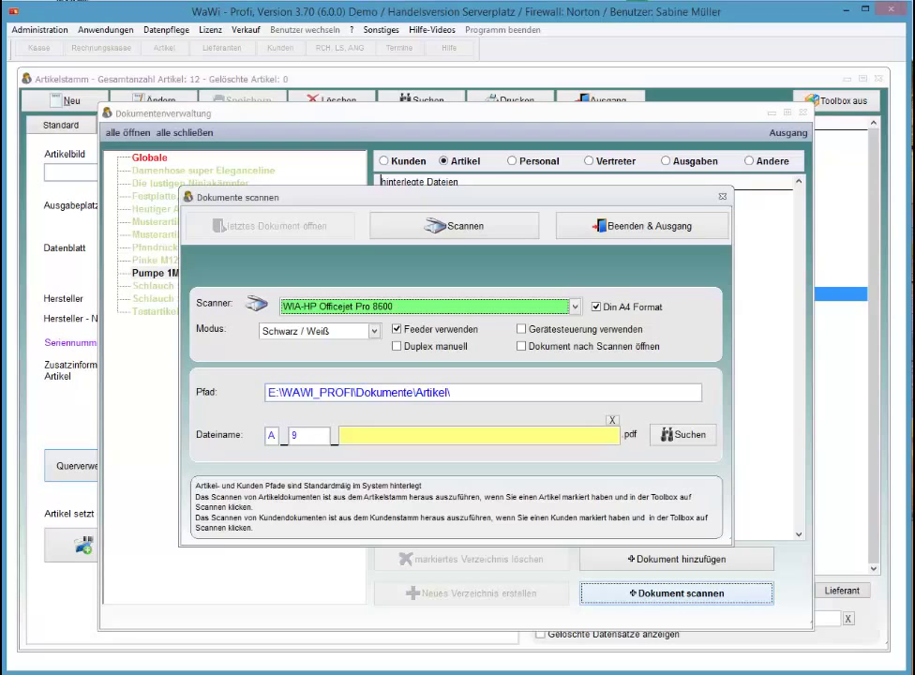
{"action": "left_click", "coordinate": [574, 306]}
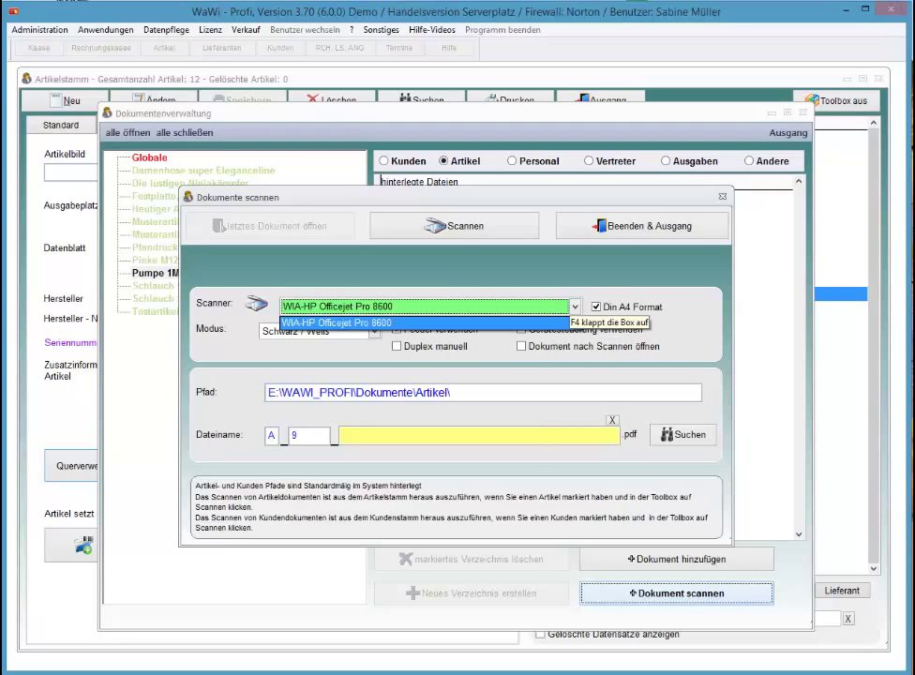
{"action": "left_click", "coordinate": [573, 306]}
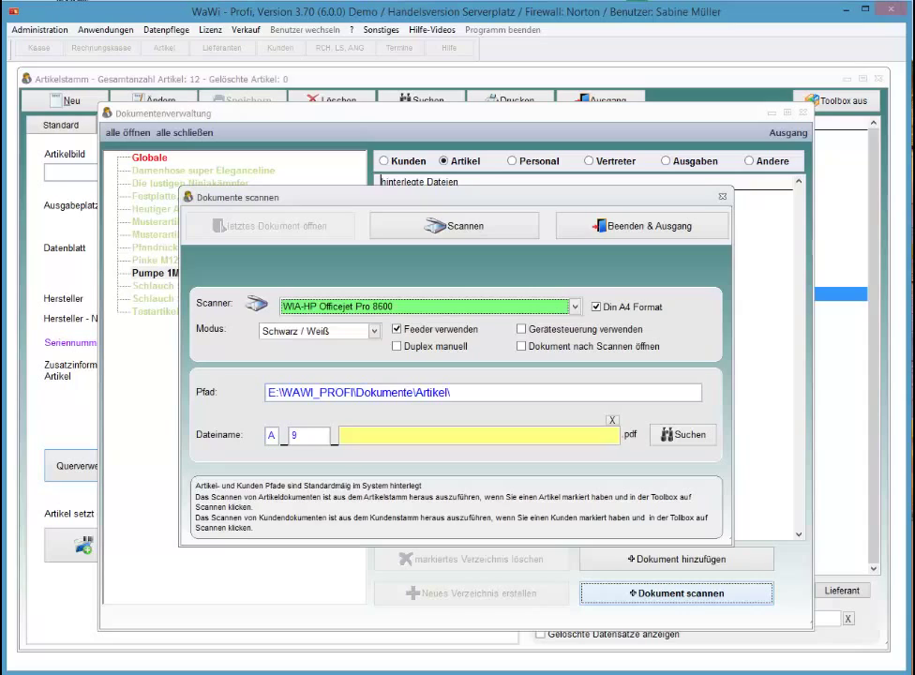
{"action": "key", "text": "Tab"}
{"action": "type", "text": "Test1234"}
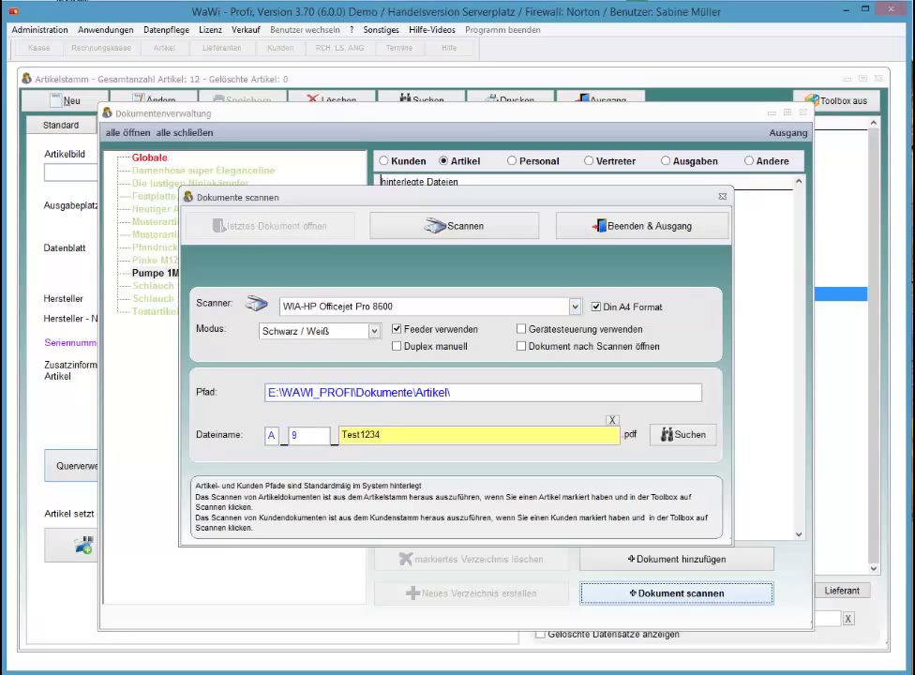
{"action": "left_click", "coordinate": [481, 233]}
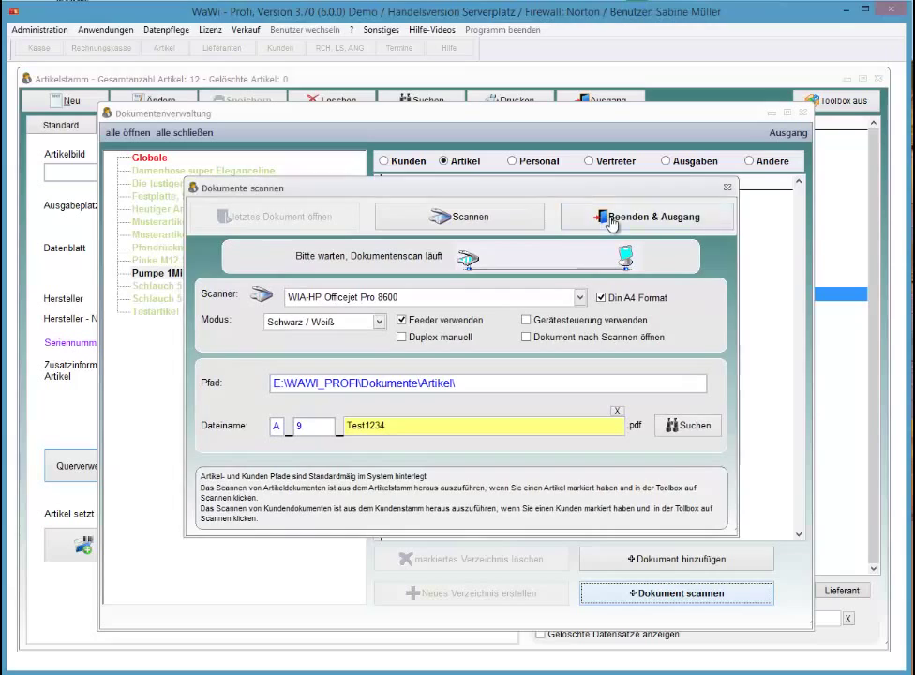
{"action": "left_click", "coordinate": [612, 215]}
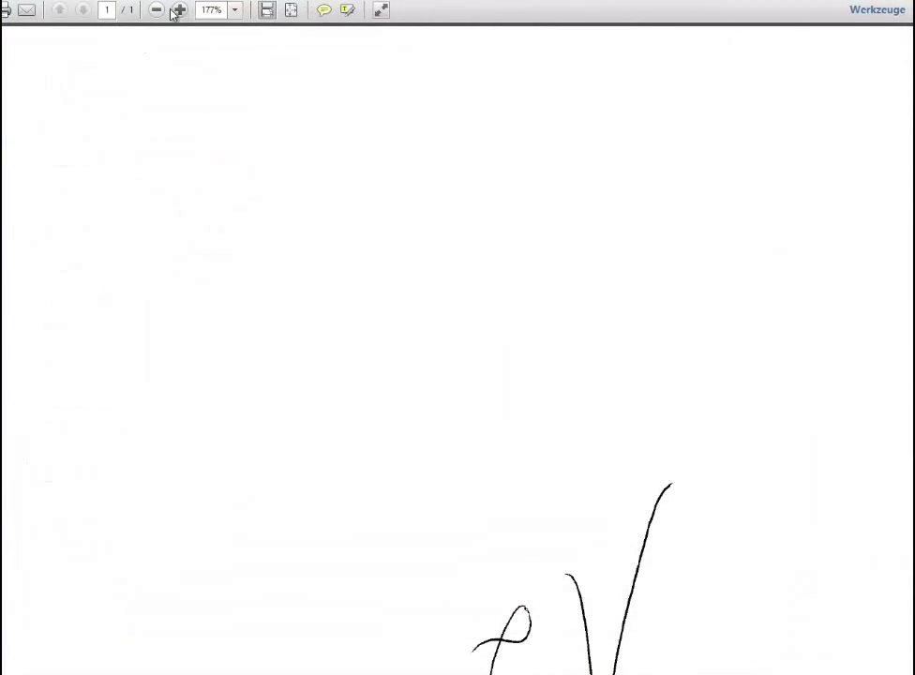
- Inspect the scanned Test1234 PDF and check the article record's data sheet field behind the document management window
{"action": "left_click", "coordinate": [157, 10]}
{"action": "left_click", "coordinate": [157, 11]}
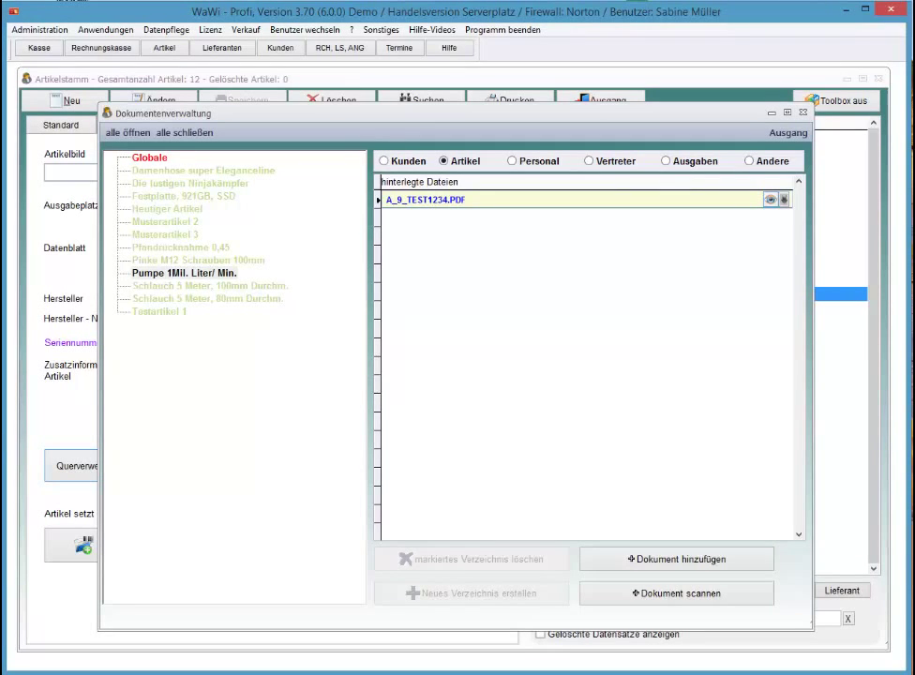
{"action": "left_click_drag", "start_coordinate": [457, 113], "coordinate": [445, 387]}
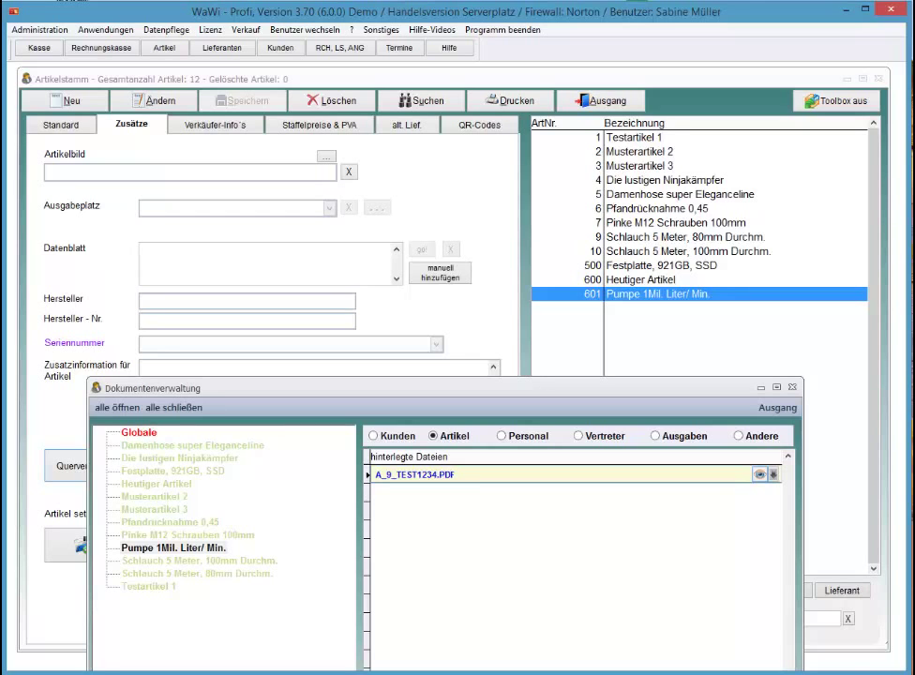
{"action": "left_click_drag", "start_coordinate": [271, 387], "coordinate": [314, 116]}
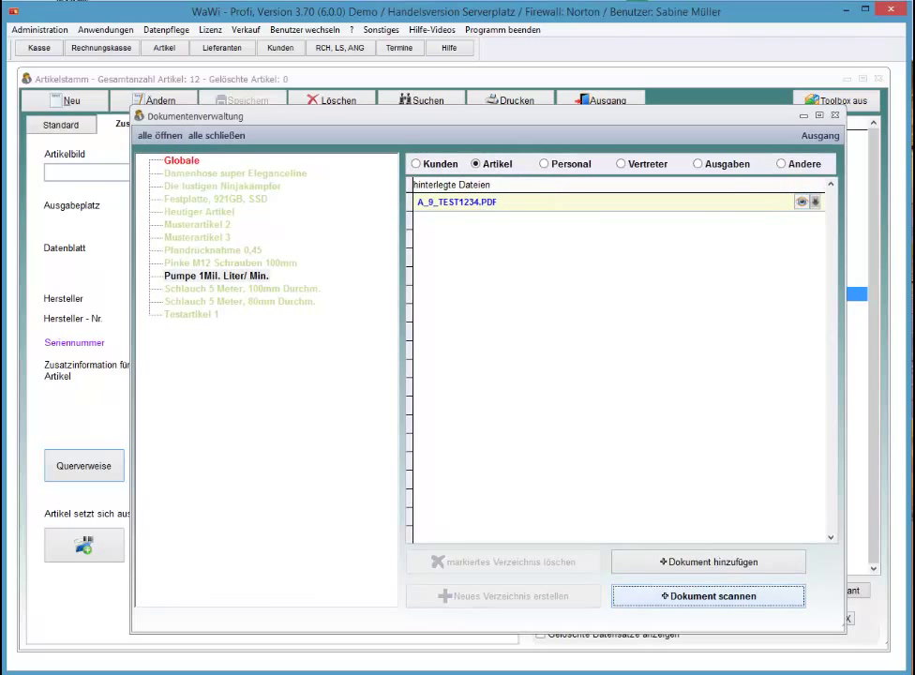
- Examine the colour mode and manual duplex options for scanning article documents, and leave the dialog without scanning
{"action": "left_click", "coordinate": [708, 596]}
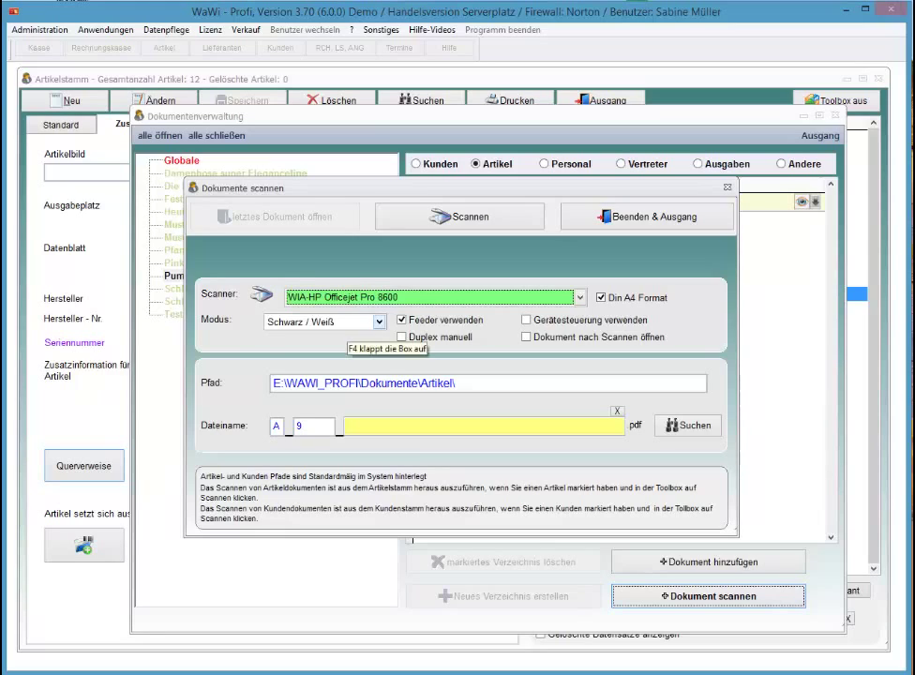
{"action": "left_click", "coordinate": [342, 321]}
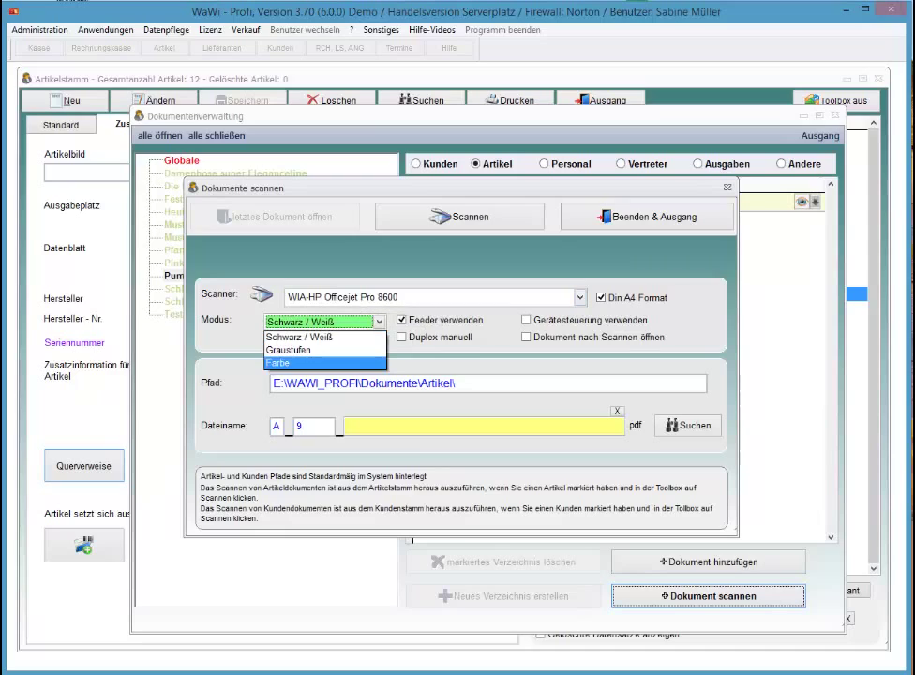
{"action": "left_click", "coordinate": [377, 322]}
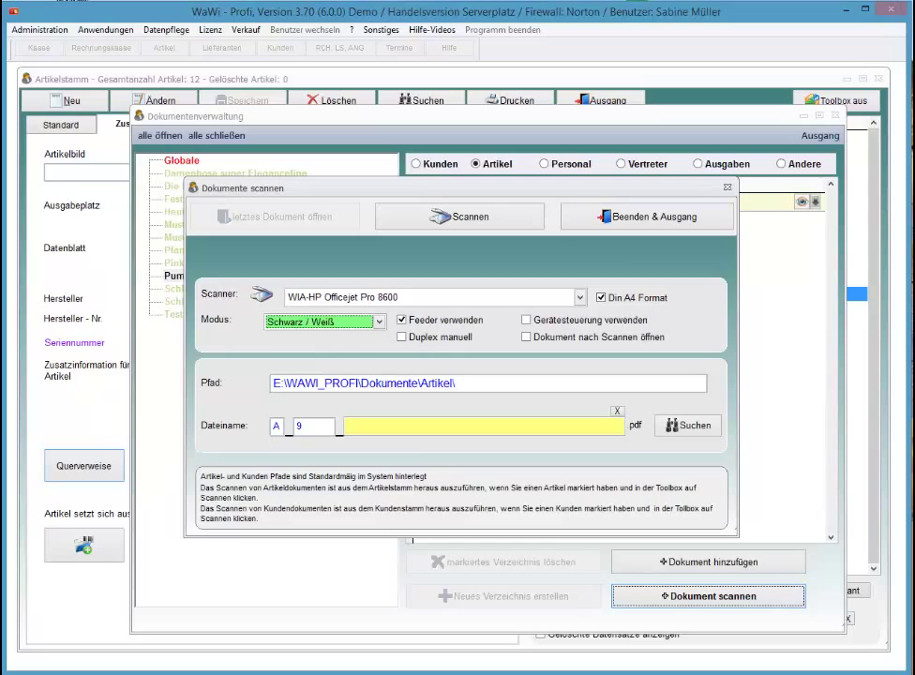
{"action": "left_click", "coordinate": [402, 337]}
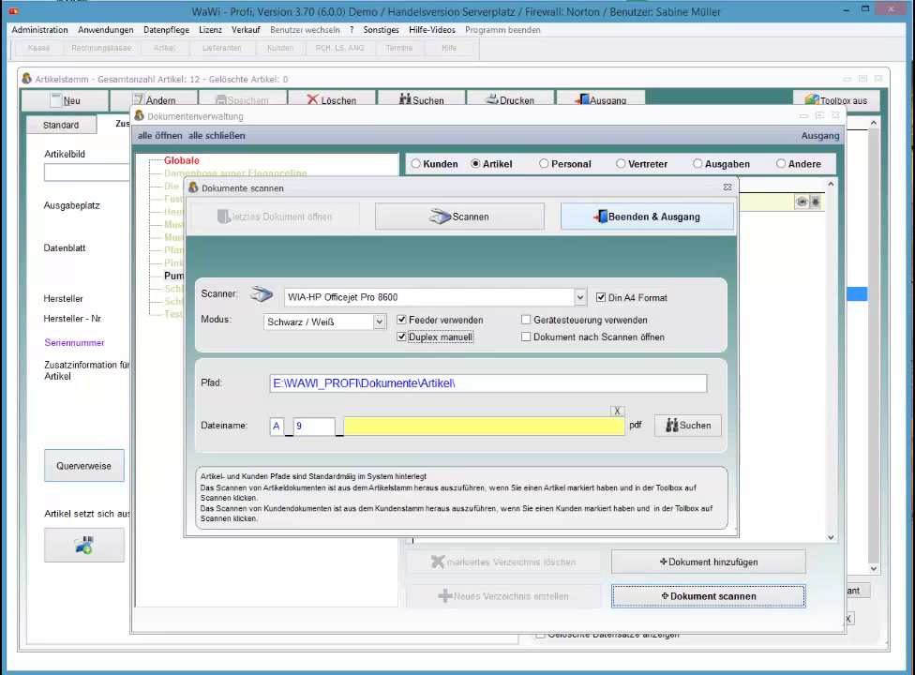
{"action": "left_click", "coordinate": [649, 217]}
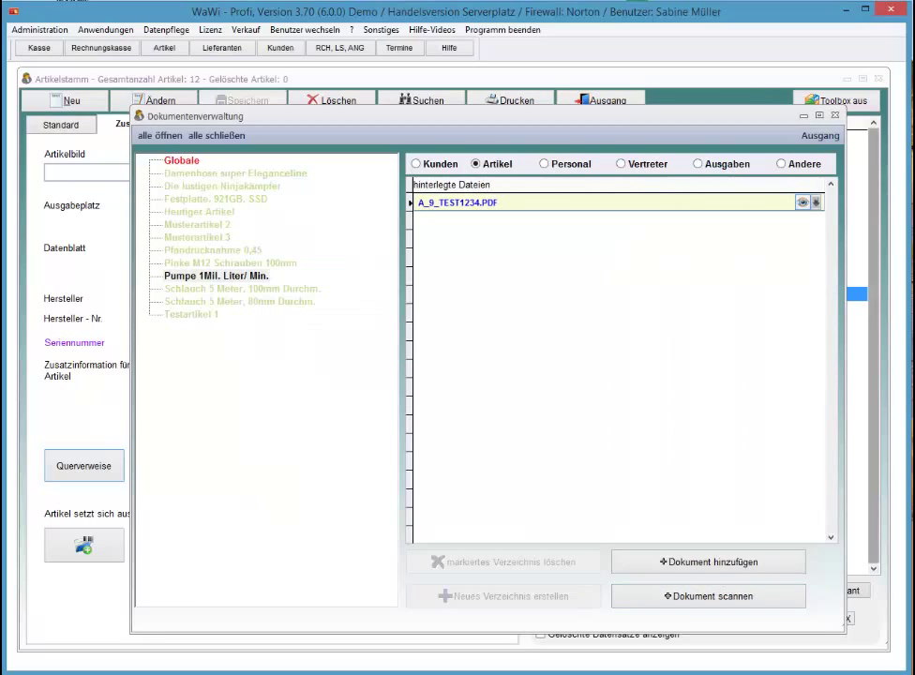
- Create a free e-mail with the scanned A_9_TEST1234.PDF attached and no additional text, and open the attachment
{"action": "left_click", "coordinate": [816, 201]}
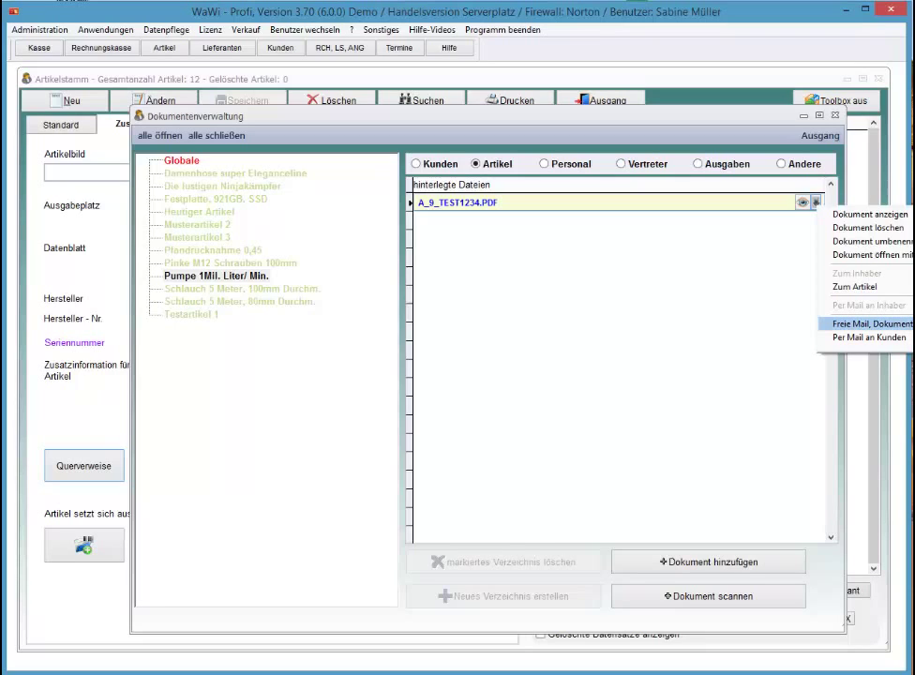
{"action": "left_click", "coordinate": [870, 324]}
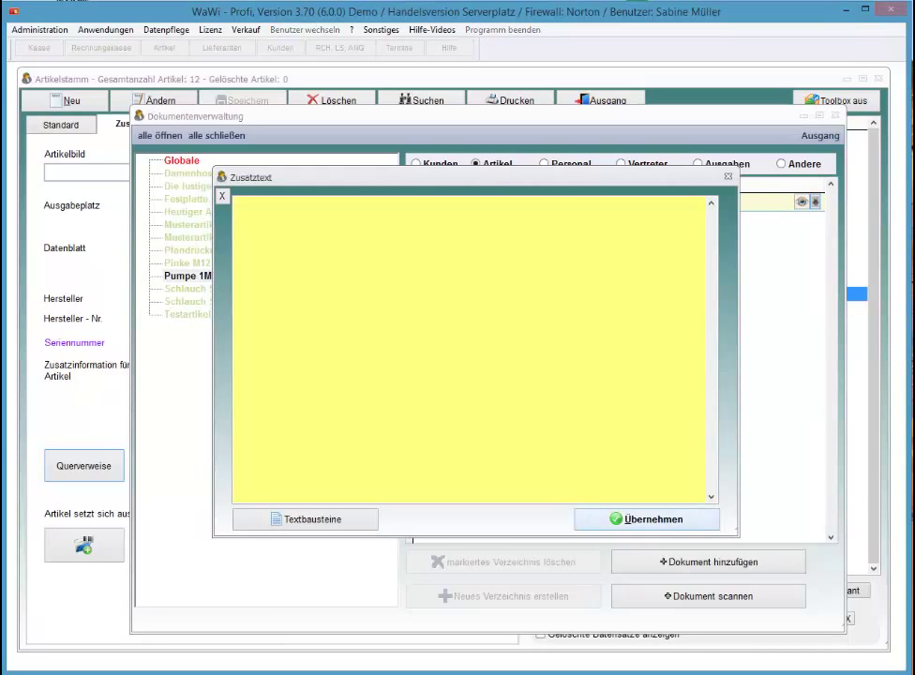
{"action": "left_click", "coordinate": [646, 519]}
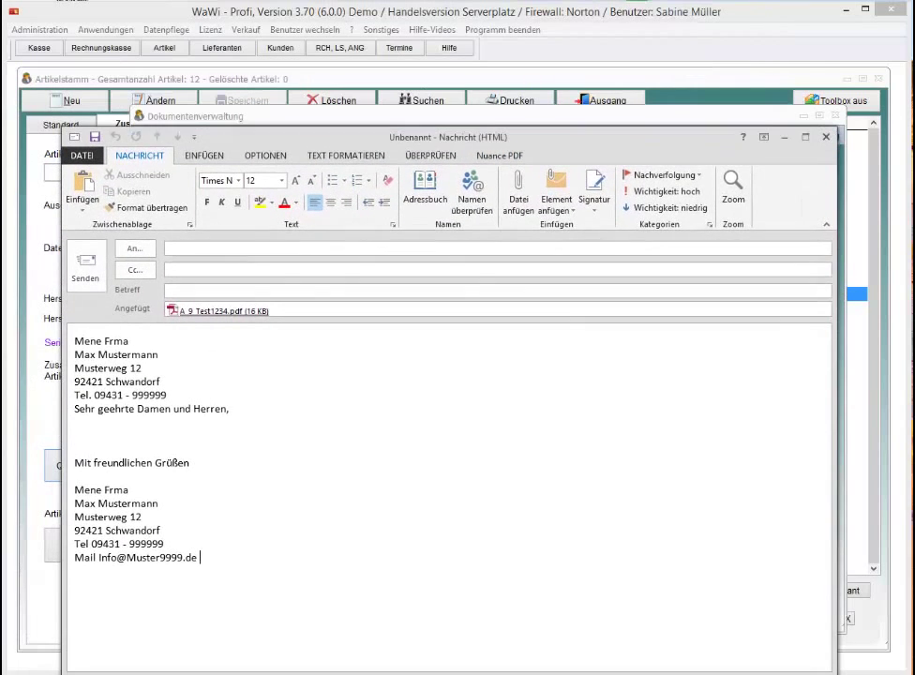
{"action": "double_click", "coordinate": [221, 307]}
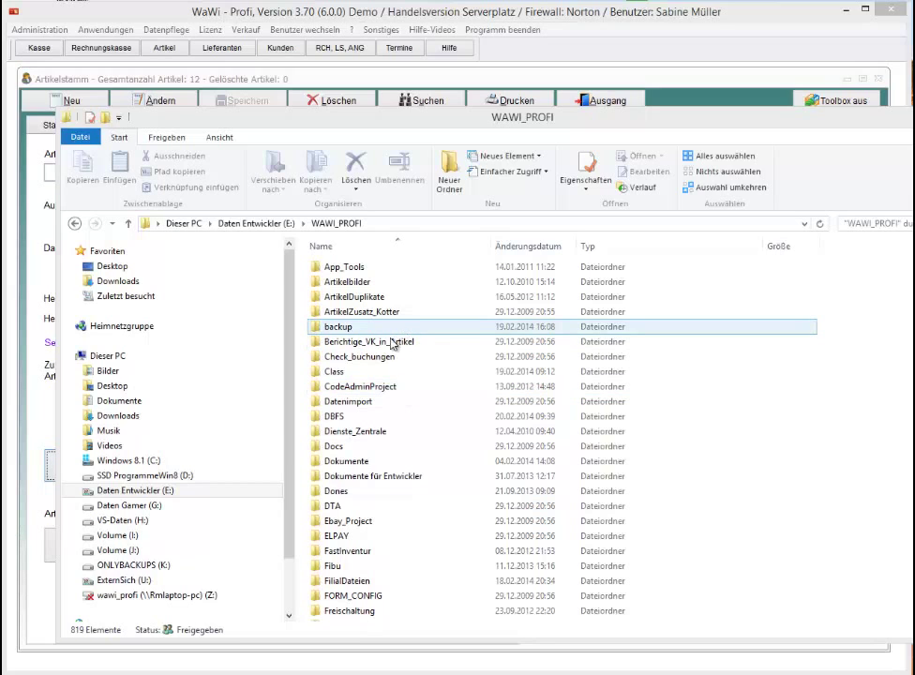
- Check in File Explorer where the scanned article document is stored under WAWI_PROFI\Dokumente\Artikel, and close the window
{"action": "left_click", "coordinate": [320, 232]}
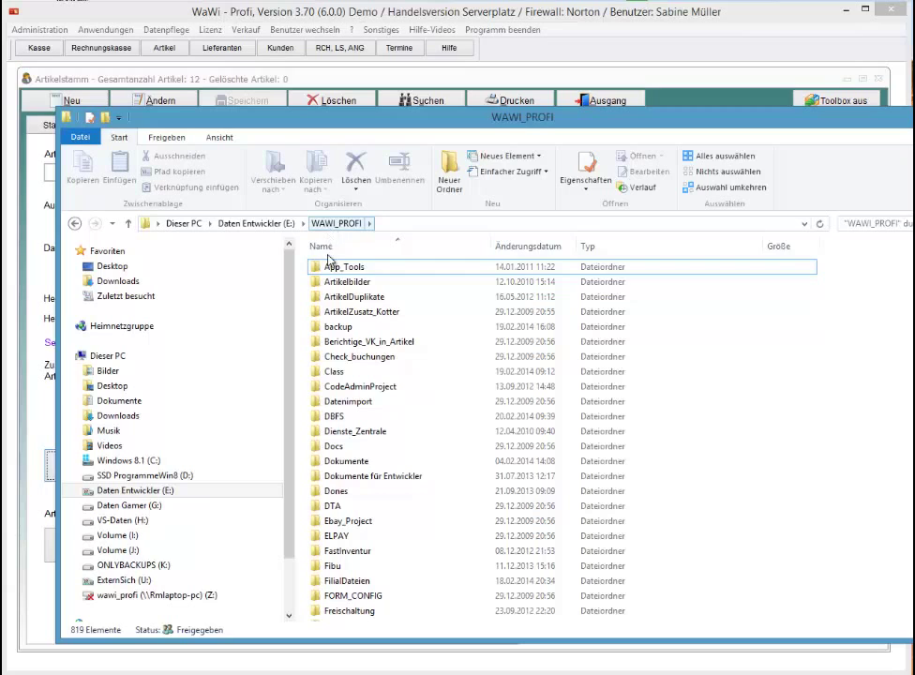
{"action": "left_click", "coordinate": [337, 460]}
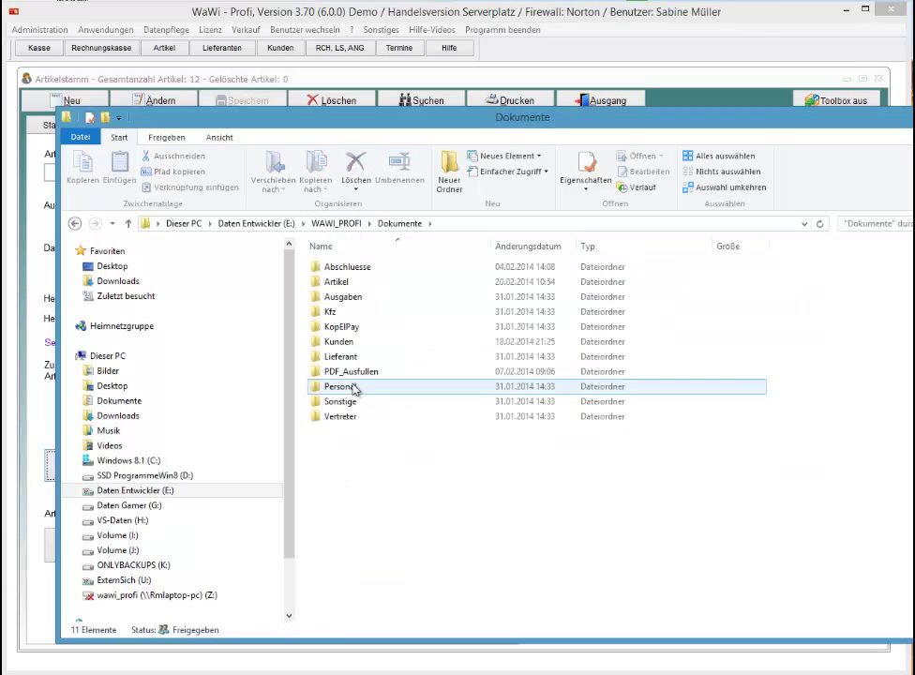
{"action": "double_click", "coordinate": [364, 283]}
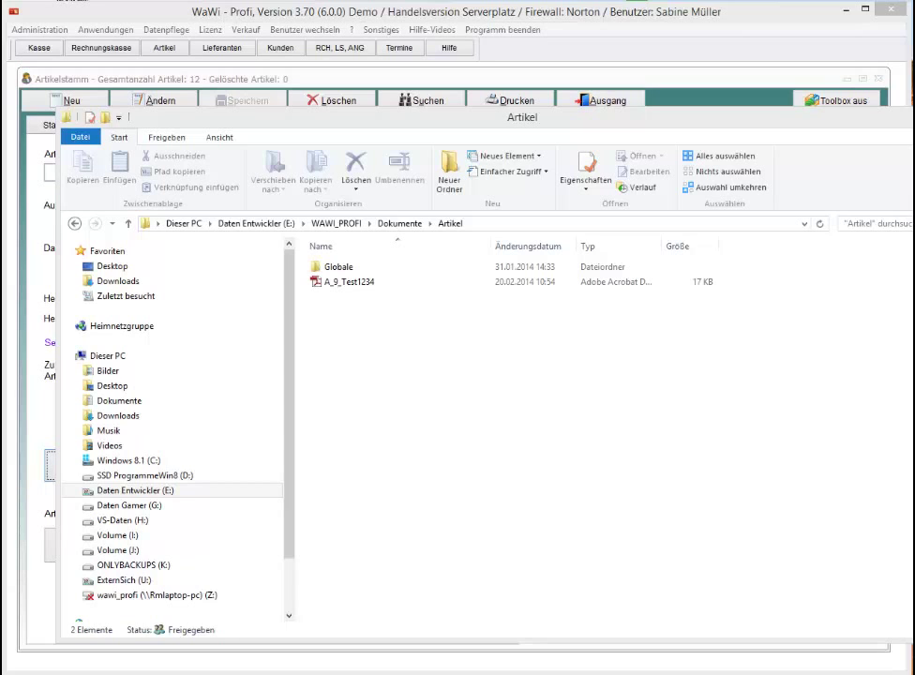
{"action": "key", "text": "alt+F4"}
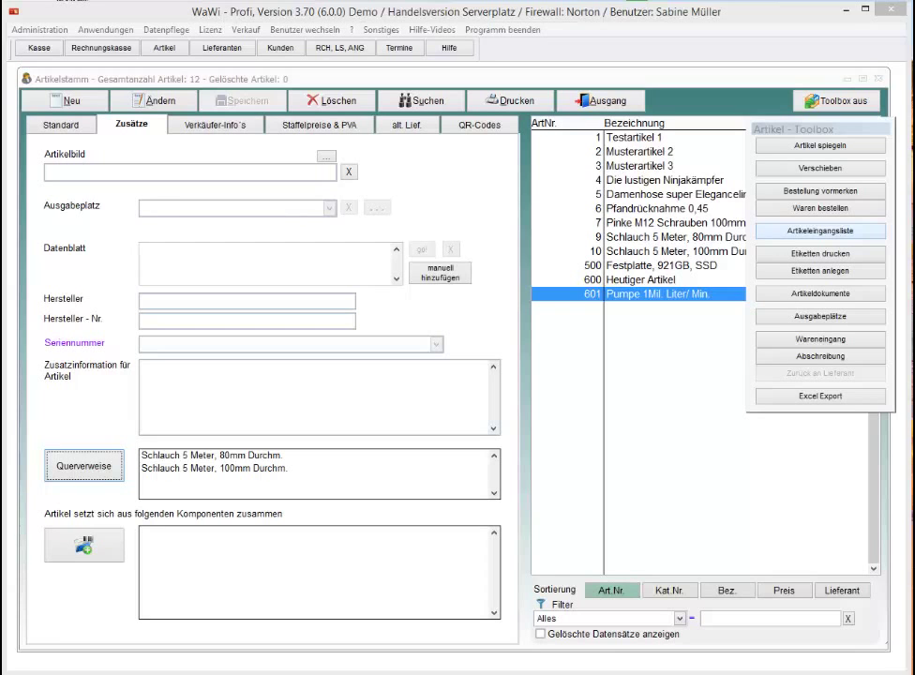
- Examine the standard data and the additional details of article 601, including its article number and internal number
{"action": "left_click", "coordinate": [73, 129]}
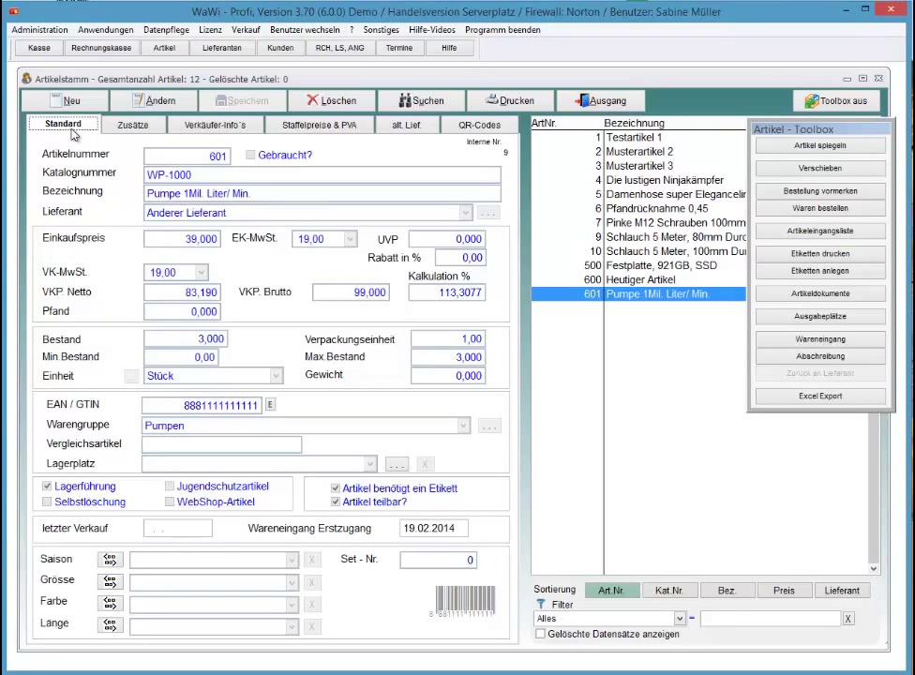
{"action": "key", "text": "Right"}
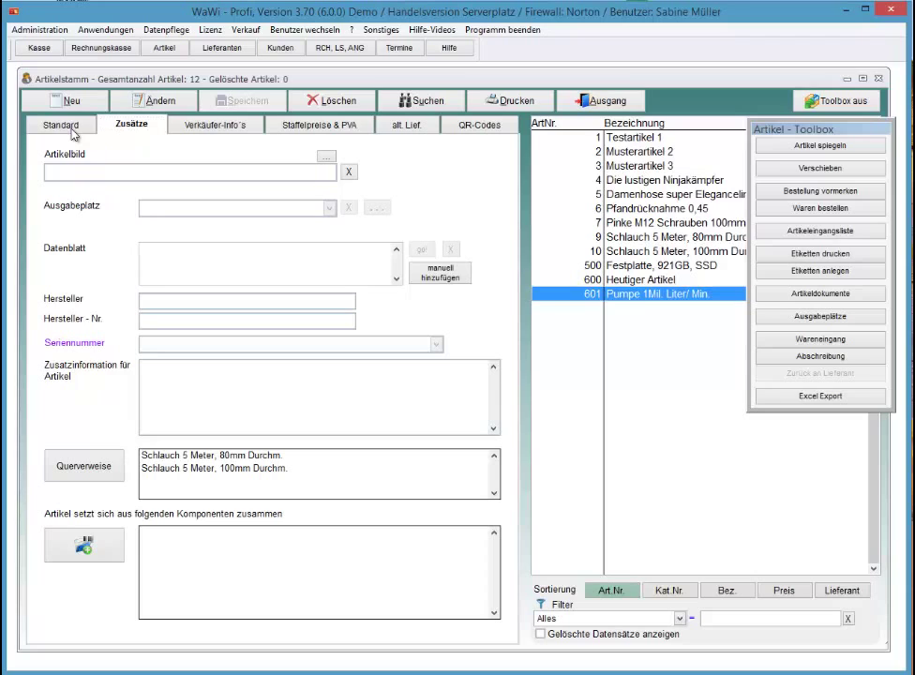
{"action": "left_click", "coordinate": [72, 130]}
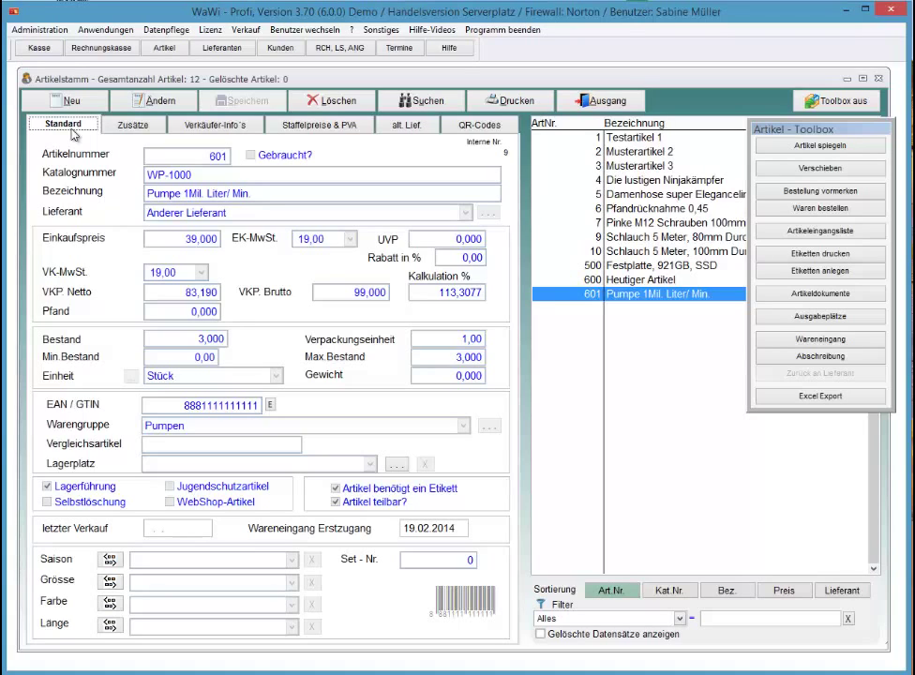
{"action": "left_click", "coordinate": [74, 135]}
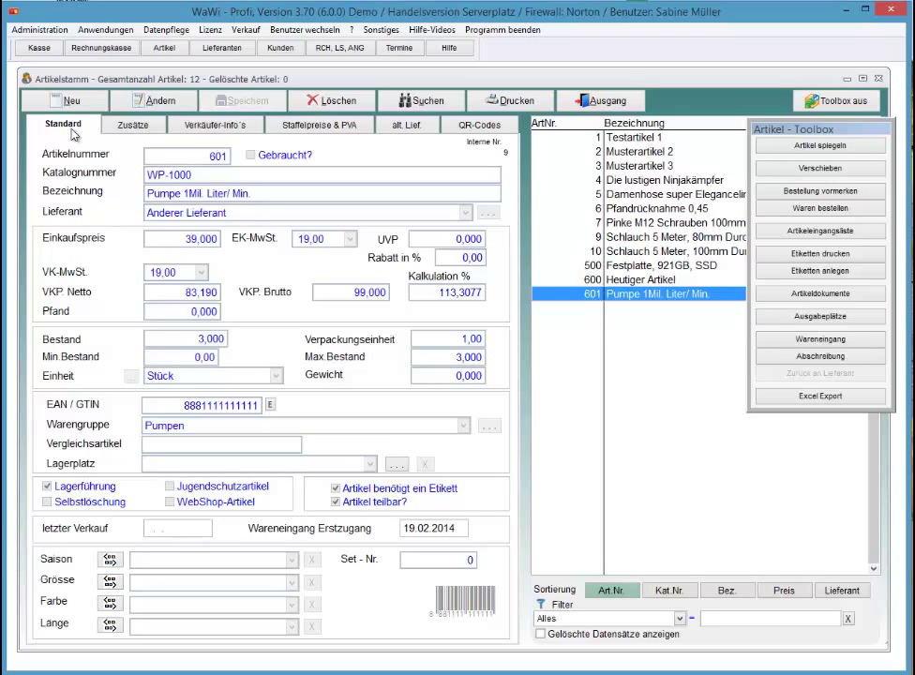
- Change the article number of Pumpe 1Mil. Liter/ Min. to 501 and save the record
{"action": "left_click", "coordinate": [173, 99]}
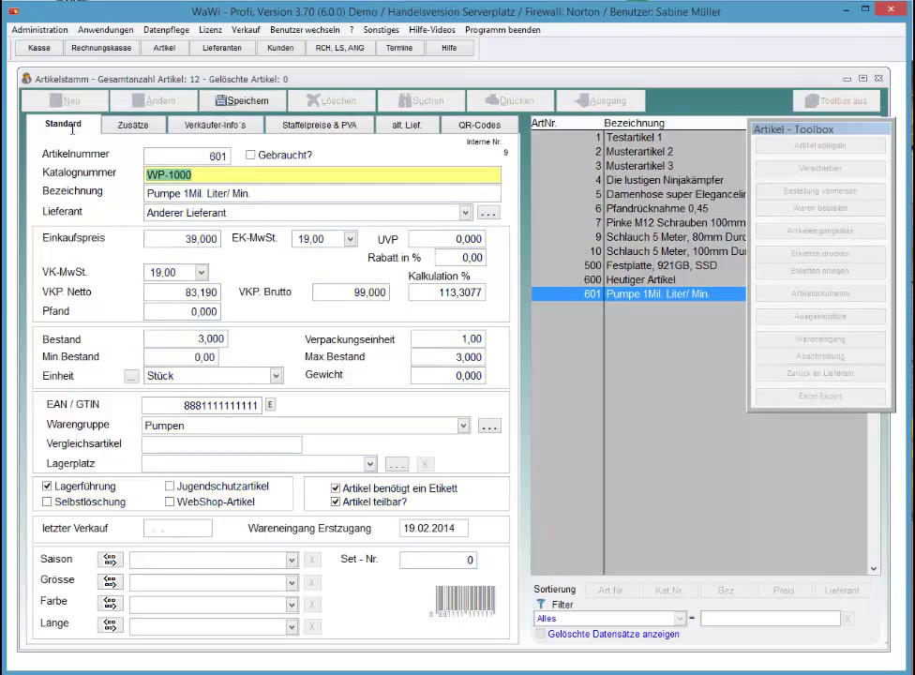
{"action": "left_click", "coordinate": [188, 156]}
{"action": "type", "text": "501"}
{"action": "key", "text": "Tab"}
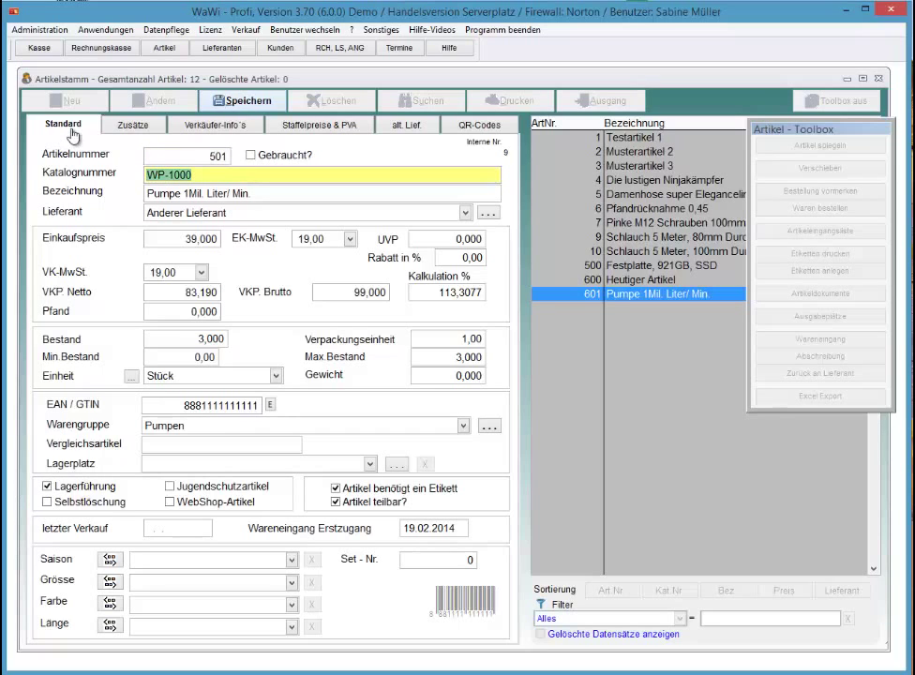
{"action": "key", "text": "alt+s"}
{"action": "key", "text": "j"}
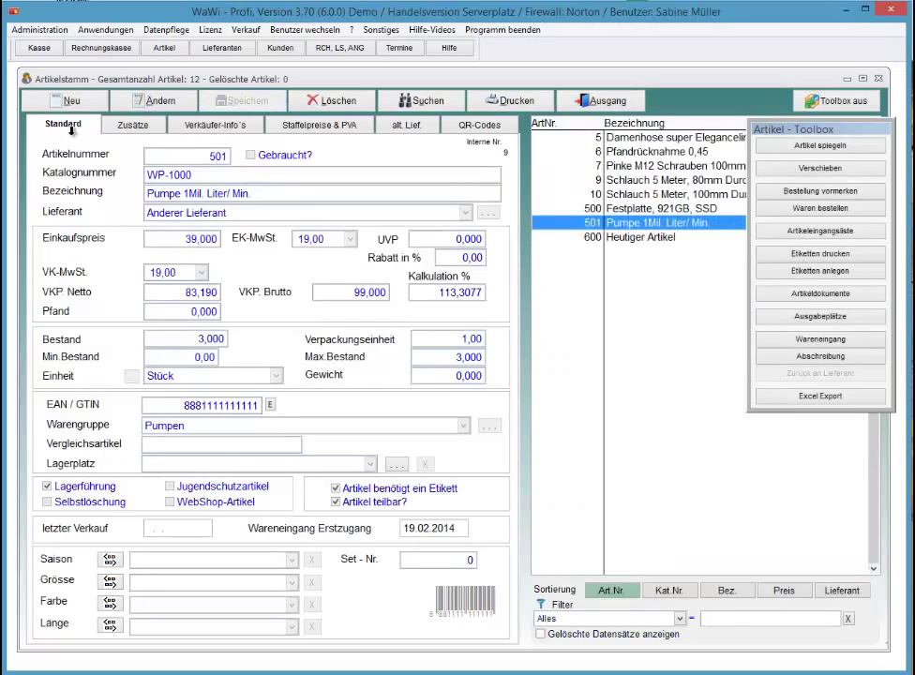
- Reopen the article master and check the data sheet entry in the additional details of Pumpe 1Mil. Liter/ Min
{"action": "key", "text": "Escape"}
{"action": "key", "text": "Return"}
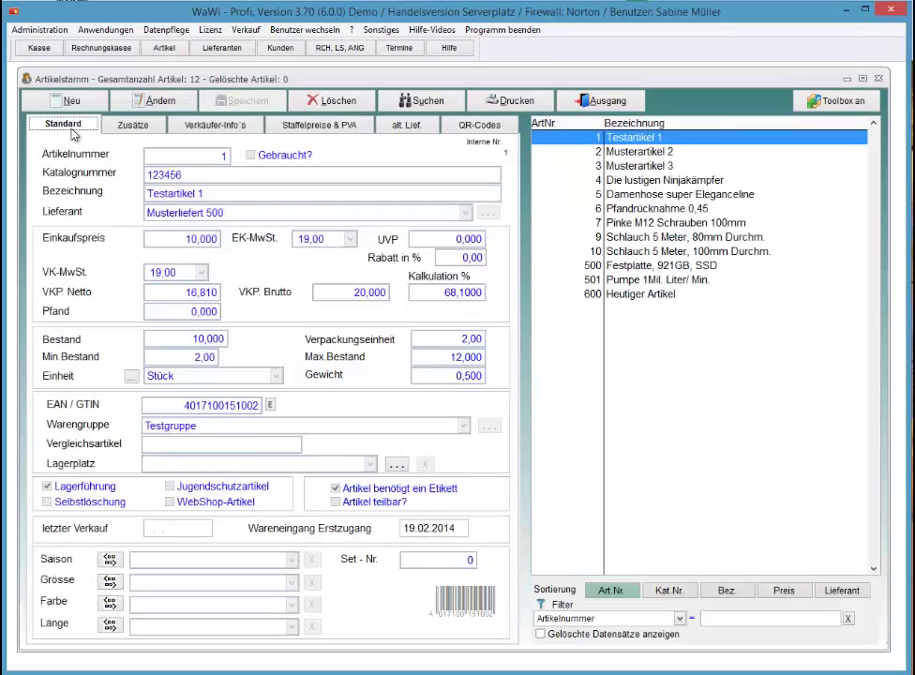
{"action": "key", "text": "End"}
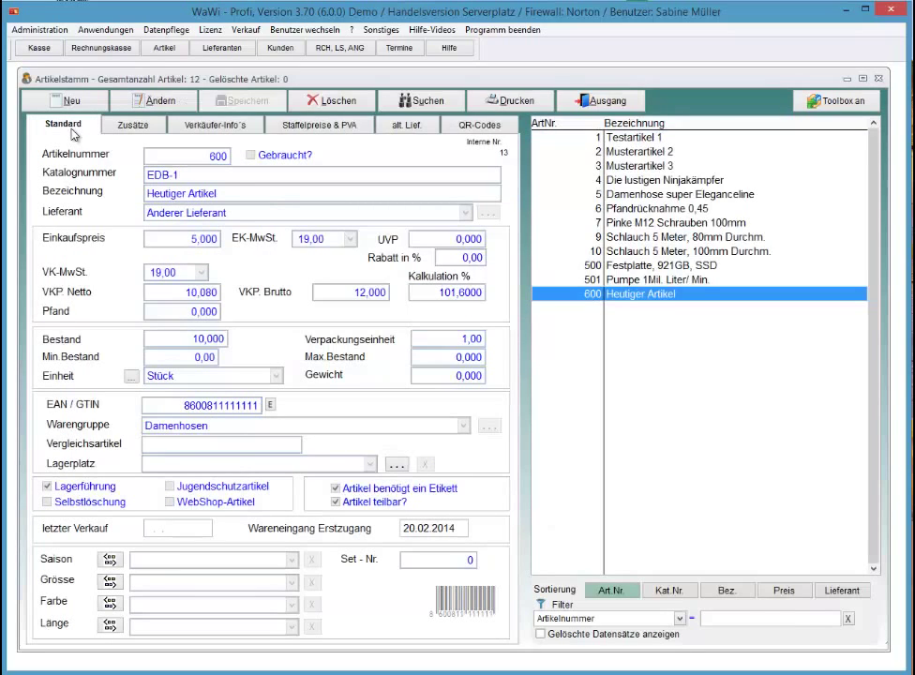
{"action": "key", "text": "Up"}
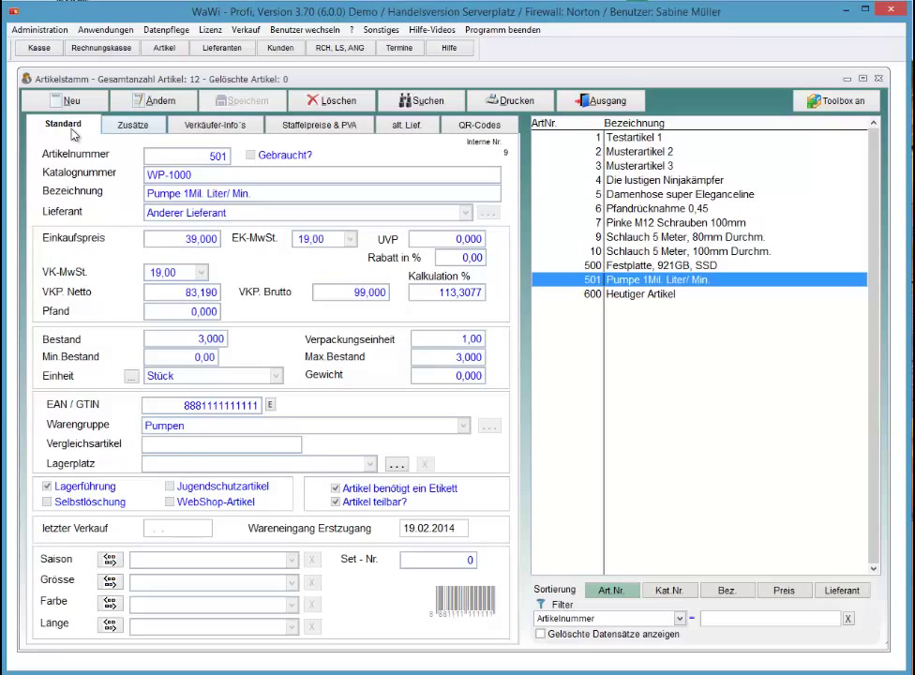
{"action": "key", "text": "ctrl+Tab"}
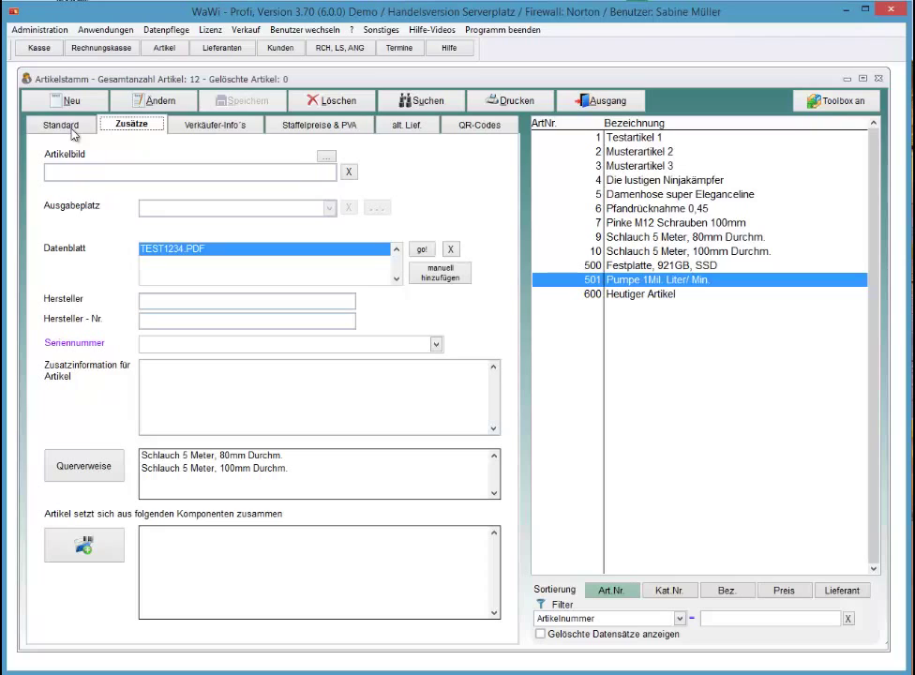
{"action": "left_click", "coordinate": [65, 125]}
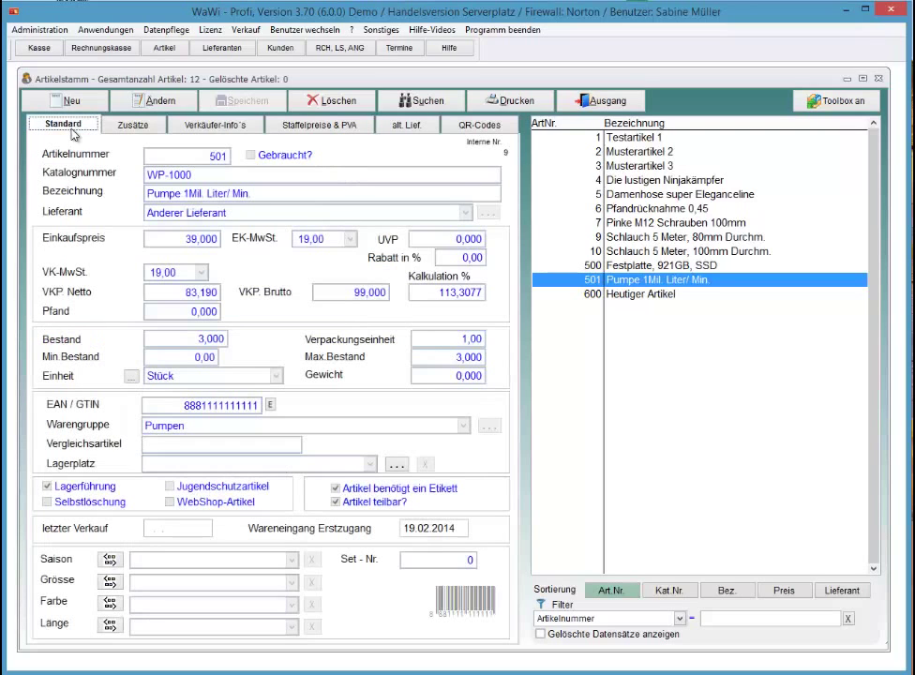